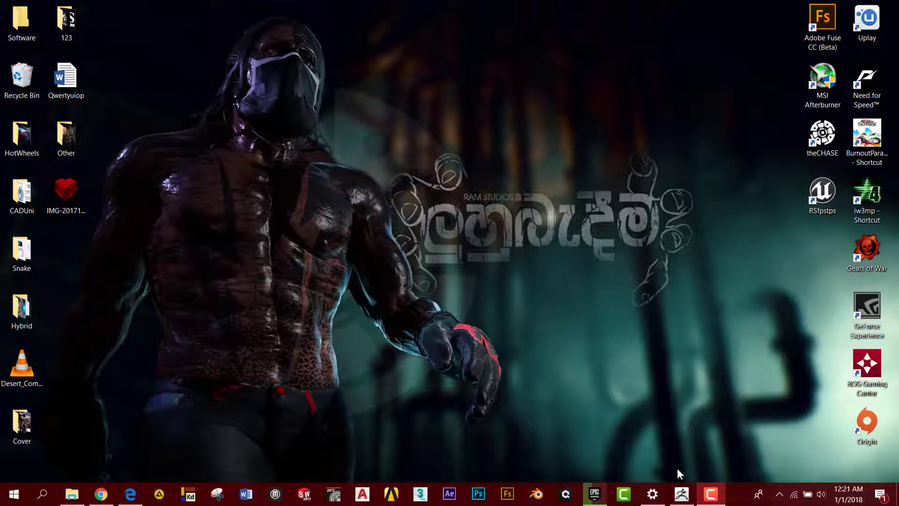
Step: Switch to ZBrush and hide the LightBox browser to clear the canvas area
left_click(682, 493)
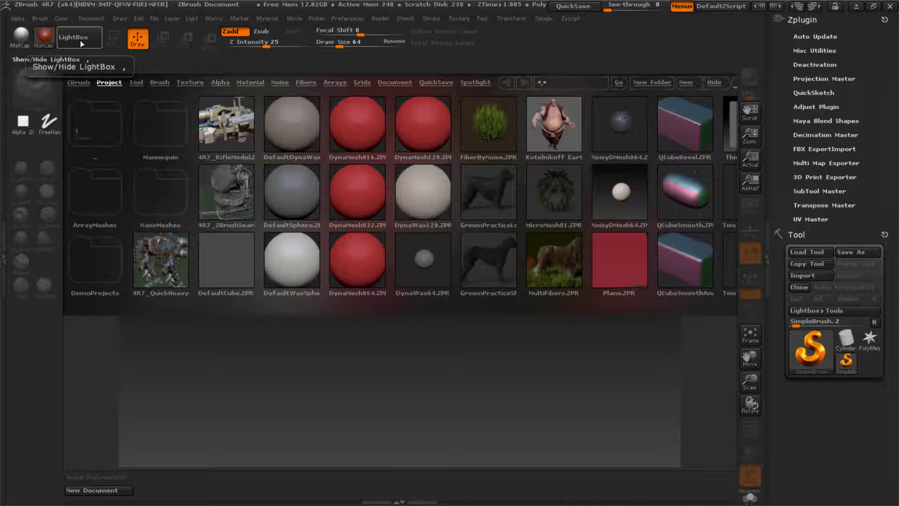
left_click(65, 33)
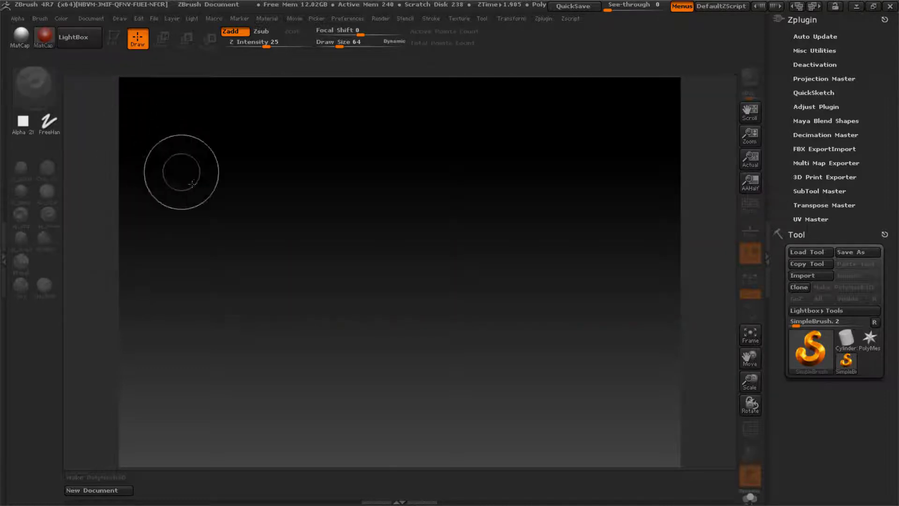
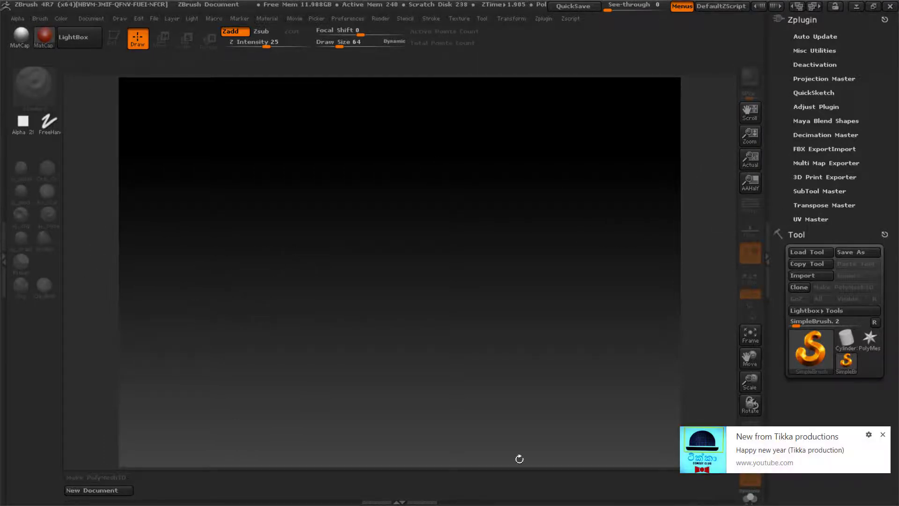
left_click(882, 435)
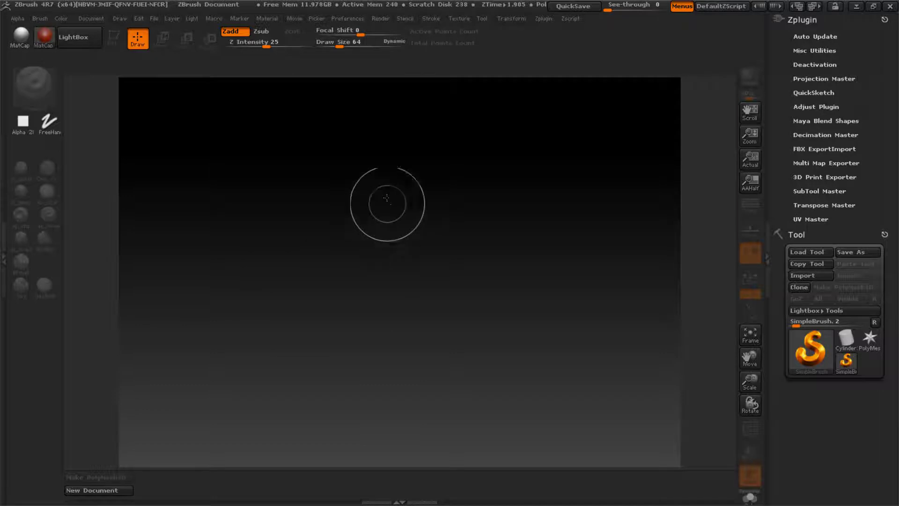
Step: Restore the standard user interface layout from the configuration preferences
left_click(350, 19)
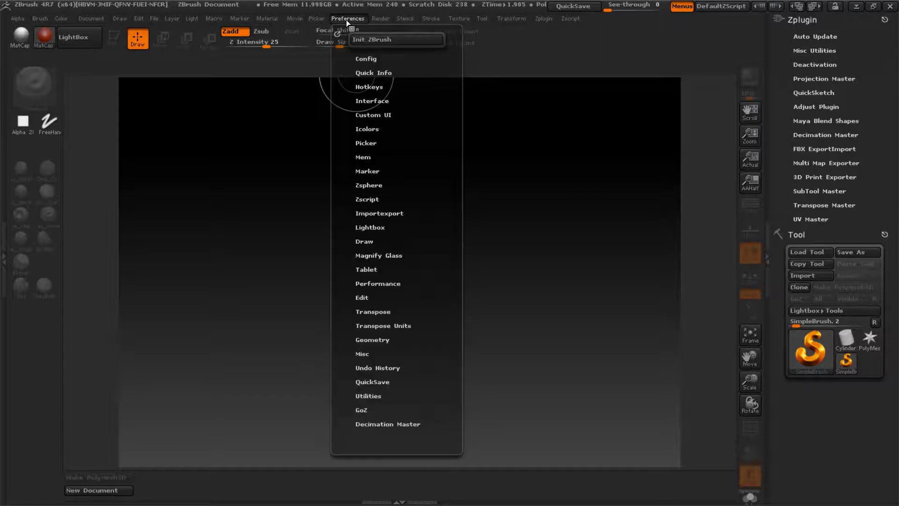
left_click(368, 59)
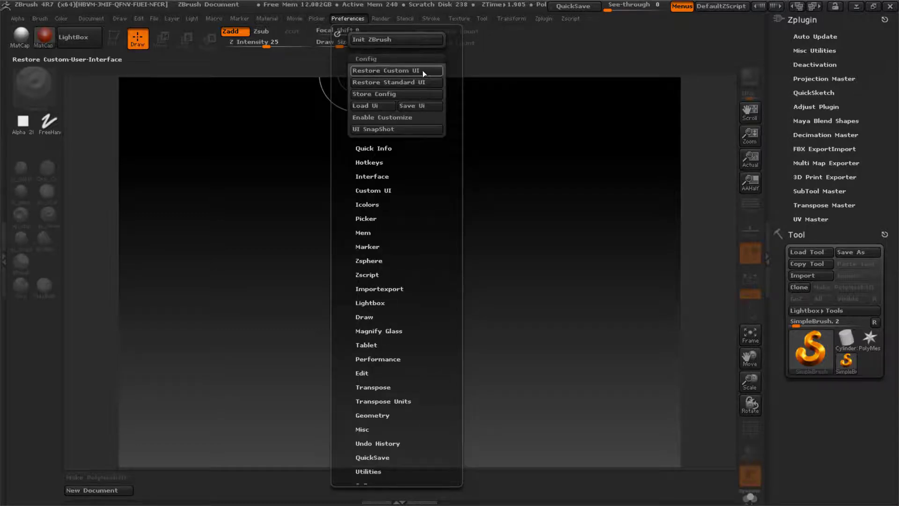
left_click(380, 85)
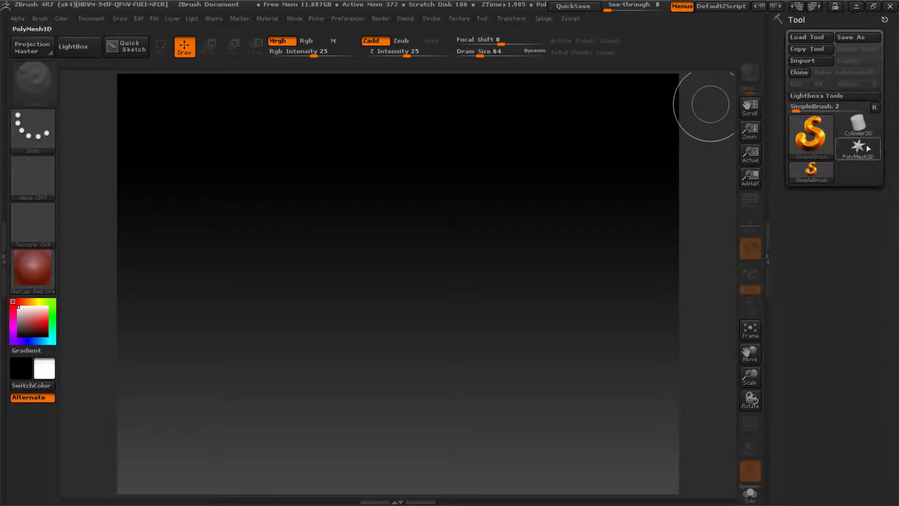
Step: Choose the Cube3D primitive from the 3D meshes as the current tool
left_click(842, 133)
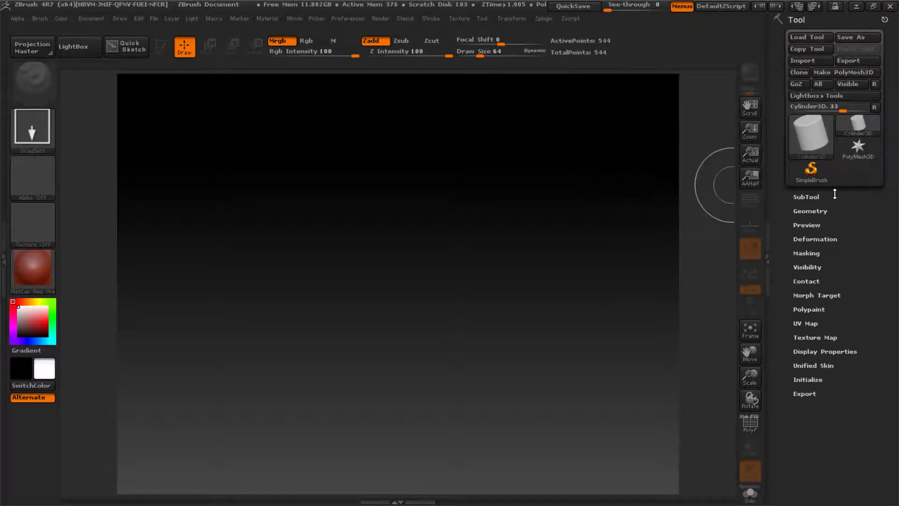
left_click(823, 152)
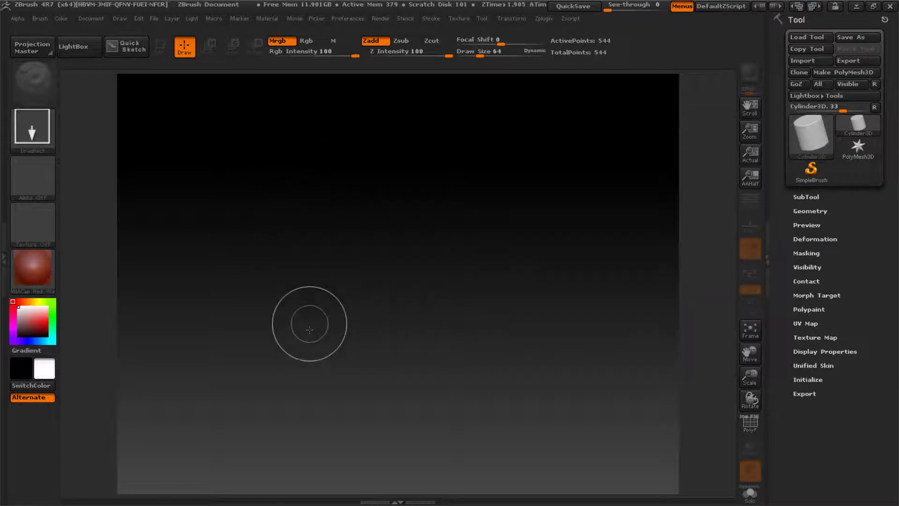
left_click(829, 153)
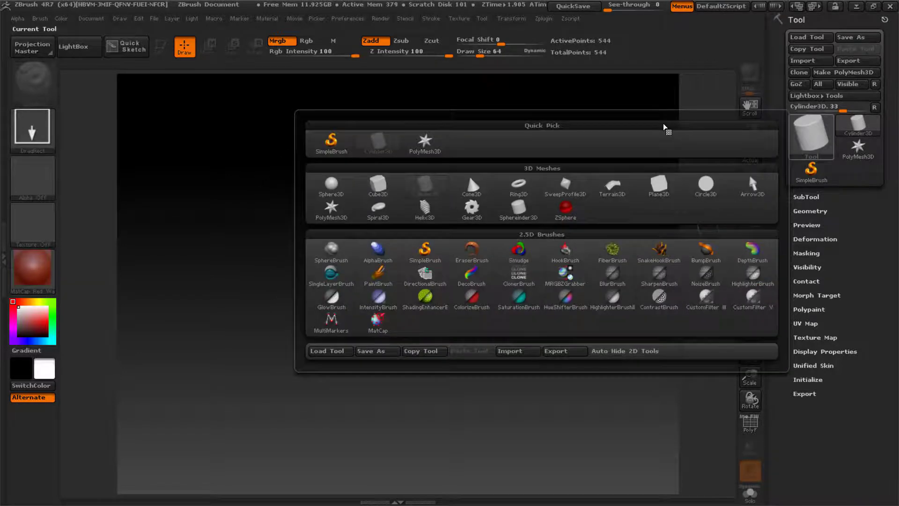
left_click(828, 151)
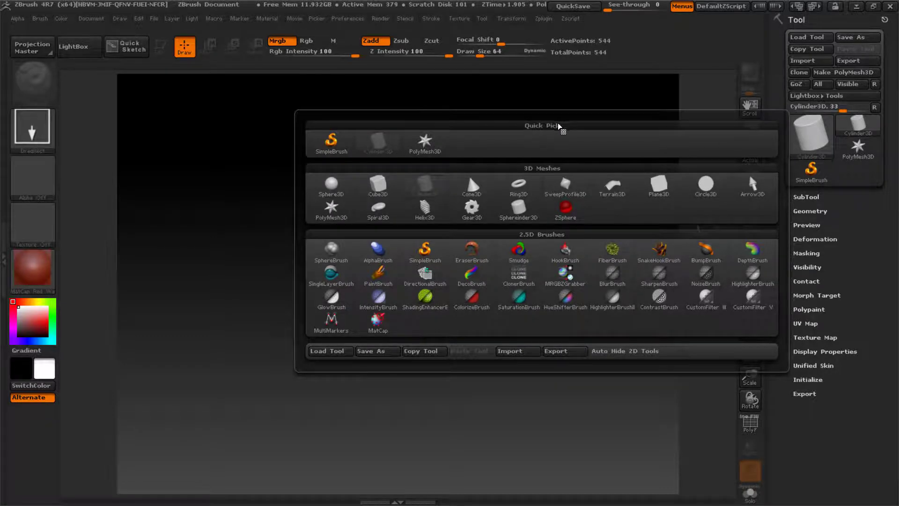
mouse_move(440, 155)
mouse_move(433, 183)
left_click(373, 185)
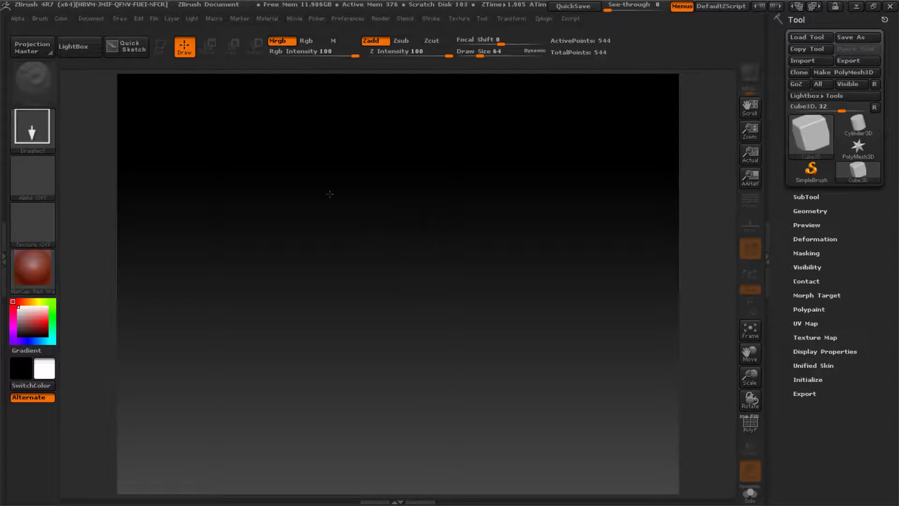
Step: Draw five cubes of different sizes and angles on the canvas, and clear the canvas
mouse_move(411, 253)
left_mouse_down()
mouse_move(425, 393)
mouse_move(414, 411)
left_mouse_up()
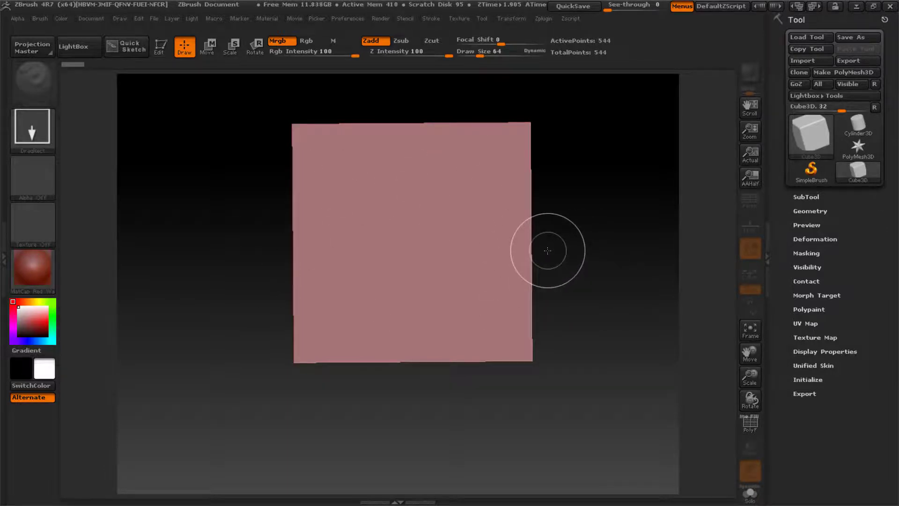
mouse_move(566, 257)
left_mouse_down()
mouse_move(582, 329)
mouse_move(607, 371)
left_mouse_up()
left_click_drag(249, 328, 209, 443)
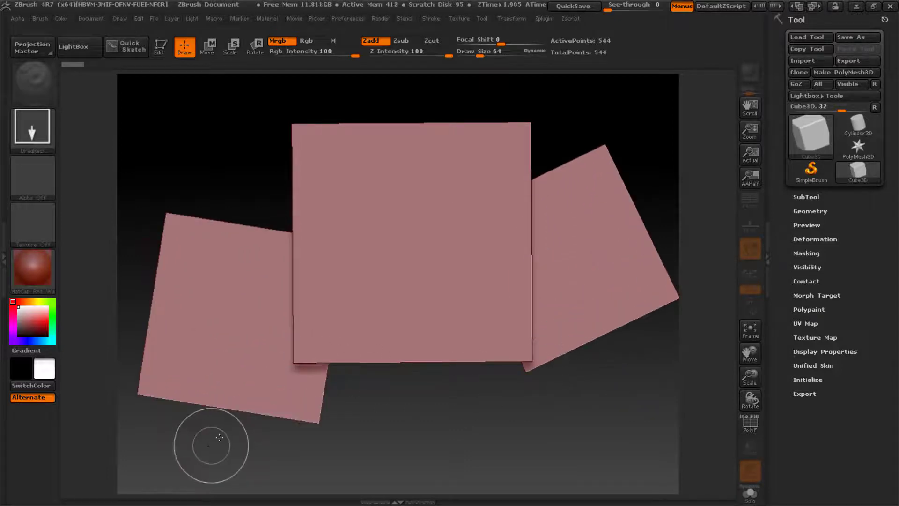
left_click_drag(441, 415, 472, 480)
left_click_drag(227, 147, 271, 220)
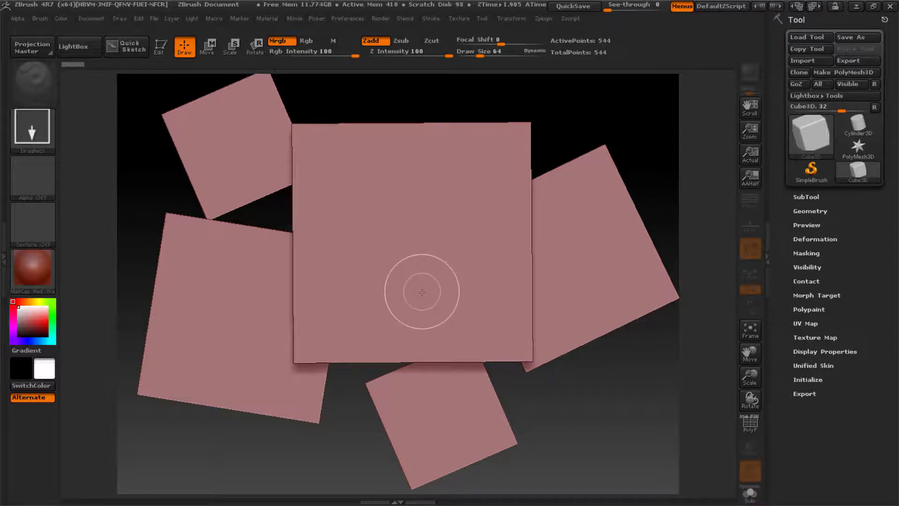
key("ctrl+n")
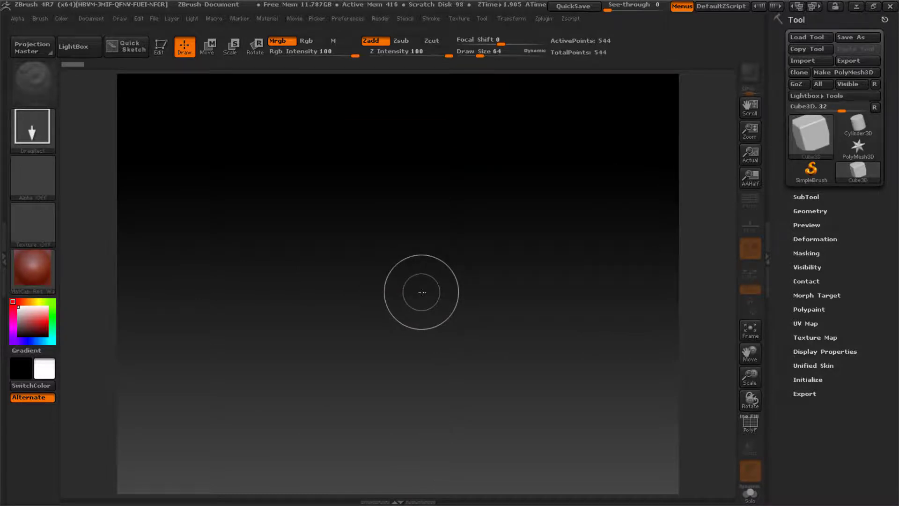
Step: Draw a single large upright cube in the middle of the canvas and enable Edit mode for it
mouse_move(389, 268)
left_mouse_down()
mouse_move(403, 361)
mouse_move(390, 464)
left_mouse_up()
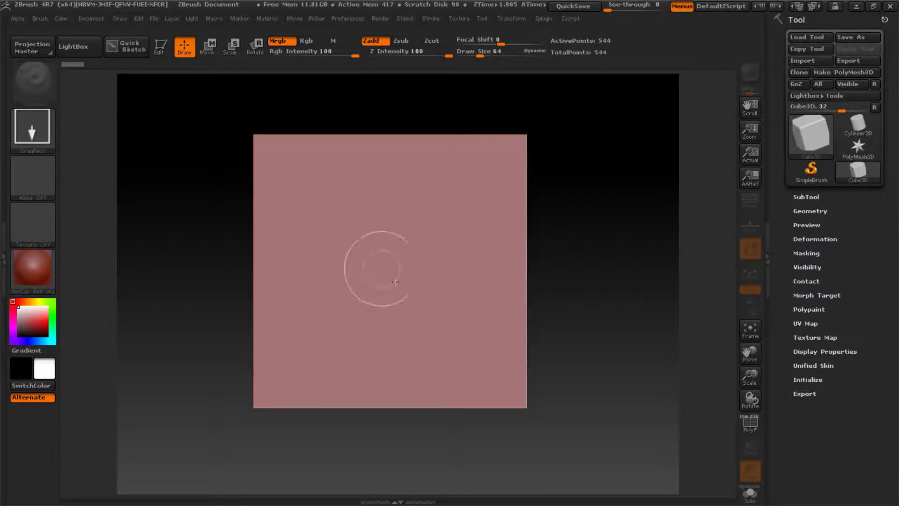
left_click(161, 52)
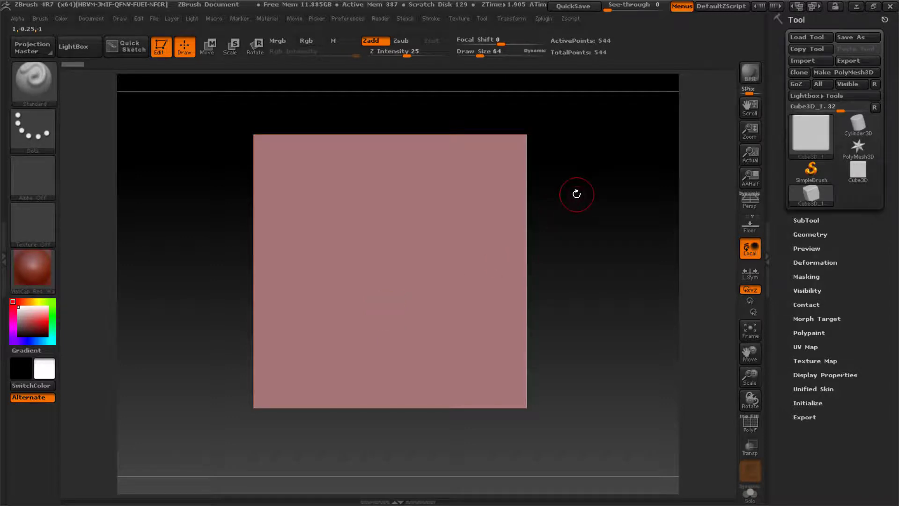
Step: Rotate the view around the cube to examine its faces from several angles
left_click_drag(576, 197, 398, 221)
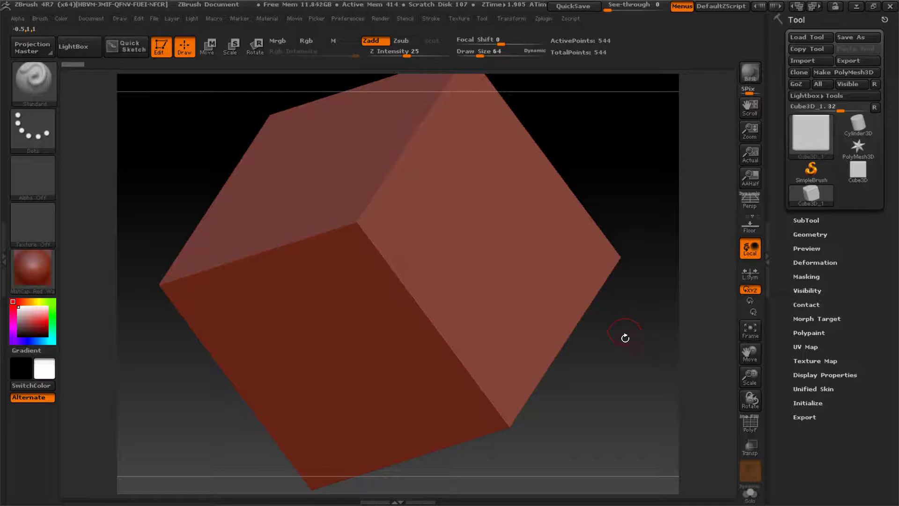
left_click_drag(623, 350, 582, 431)
left_click_drag(463, 327, 552, 283)
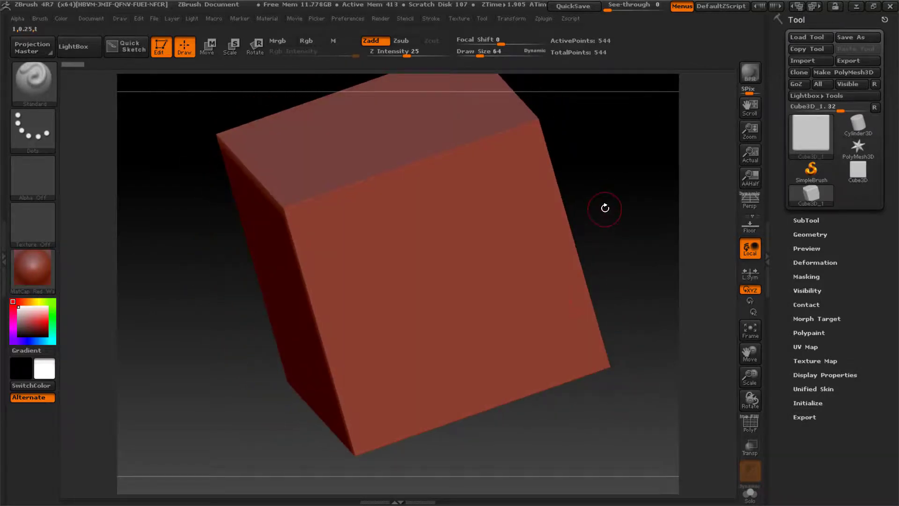
left_click_drag(606, 203, 604, 234)
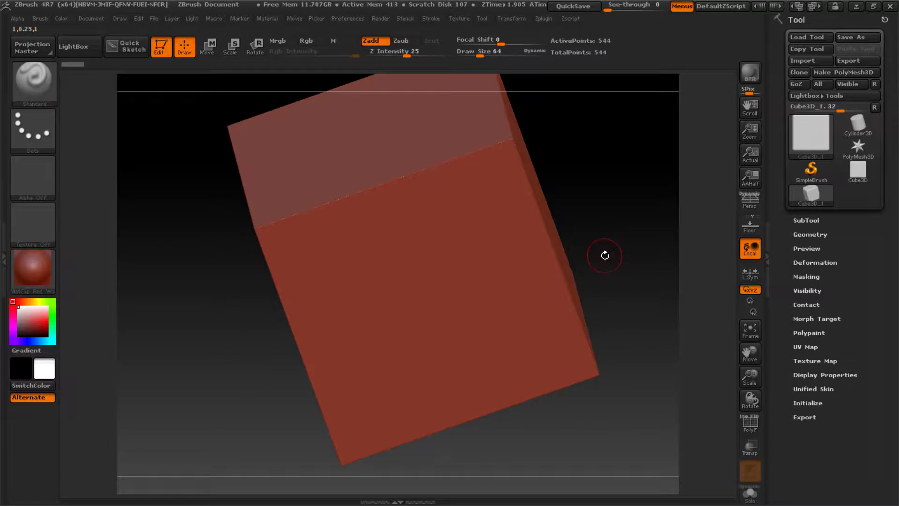
mouse_move(612, 275)
left_mouse_down()
mouse_move(524, 289)
mouse_move(600, 281)
mouse_move(617, 291)
left_mouse_up()
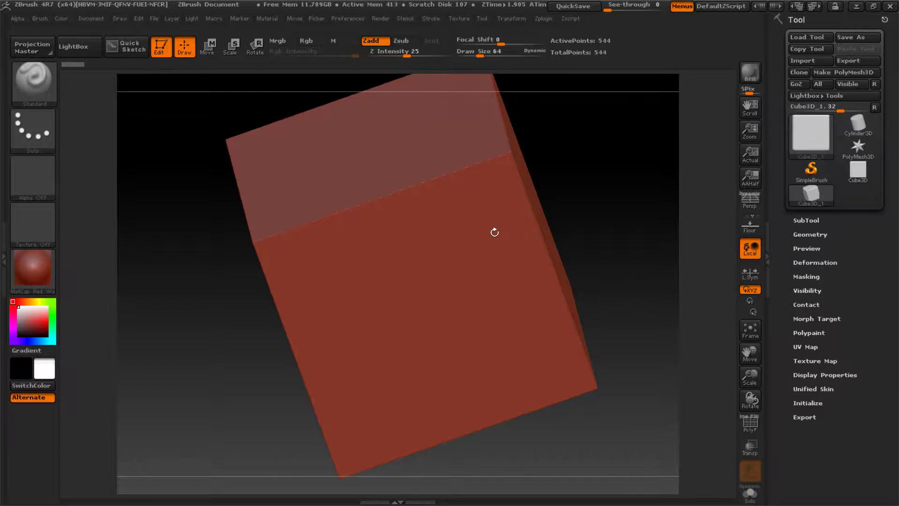
left_click_drag(618, 290, 618, 278)
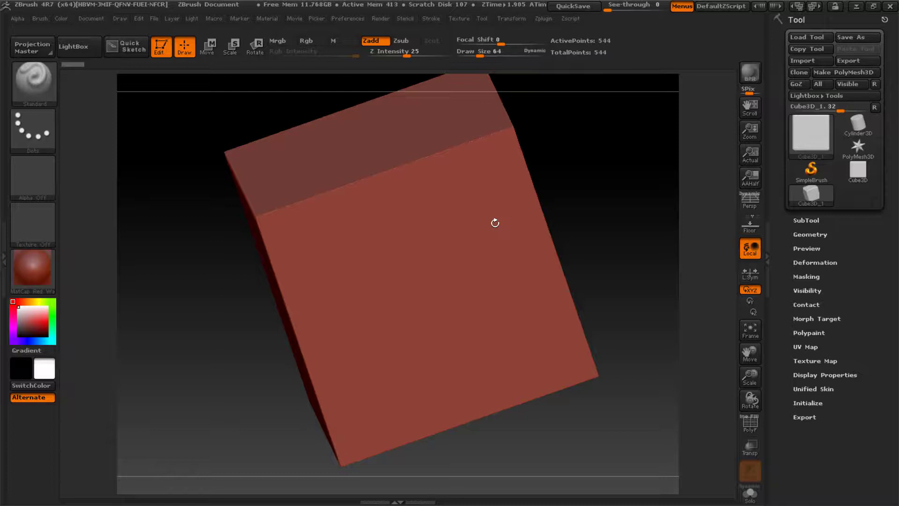
Step: Zoom and pan the view to inspect the cube at different sizes and positions
left_click_drag(495, 223, 595, 262, "alt")
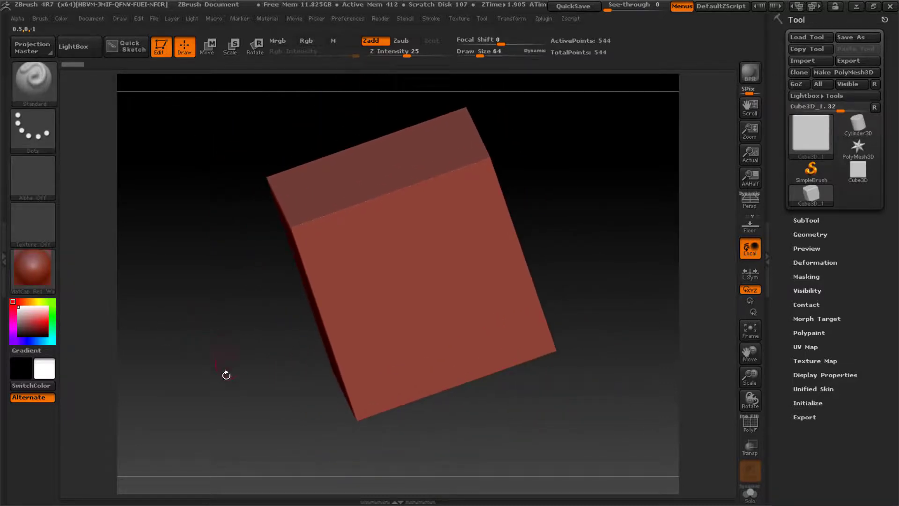
left_click_drag(227, 375, 630, 354)
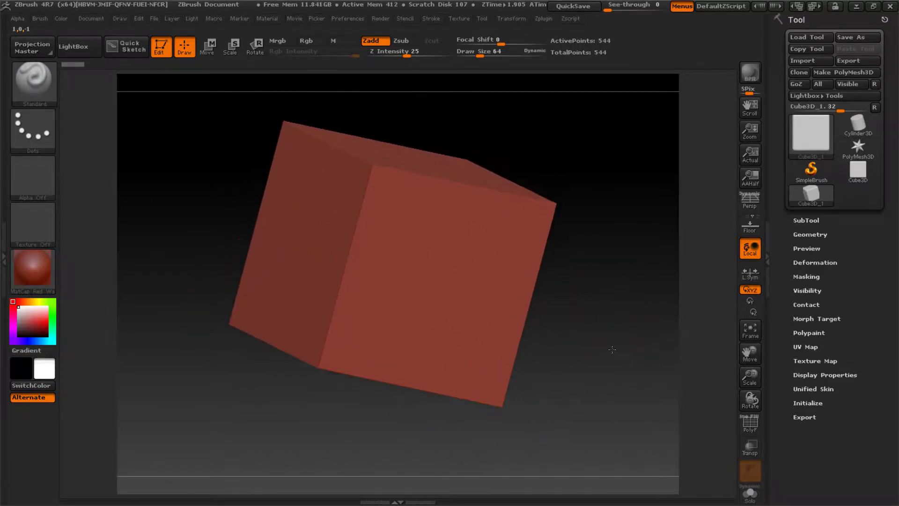
left_click_drag(609, 323, 610, 342, "alt")
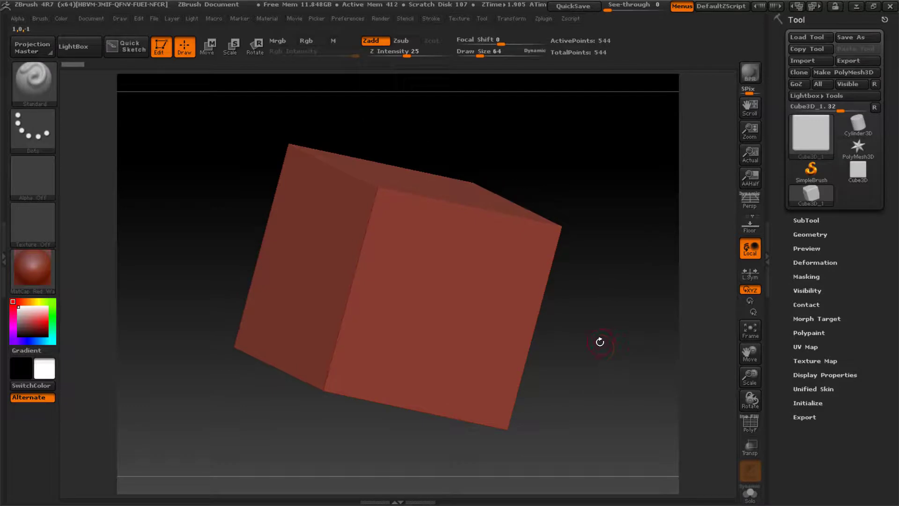
left_click_drag(596, 343, 595, 329, "alt")
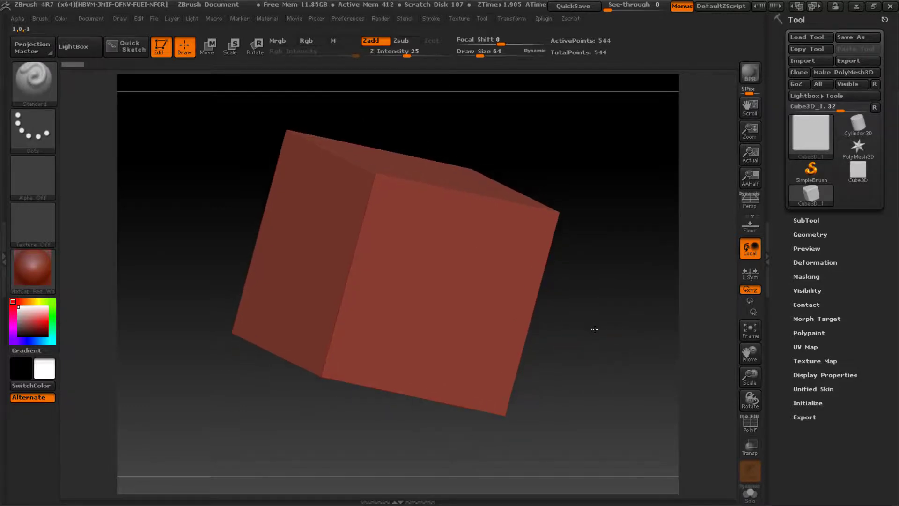
left_click(594, 329)
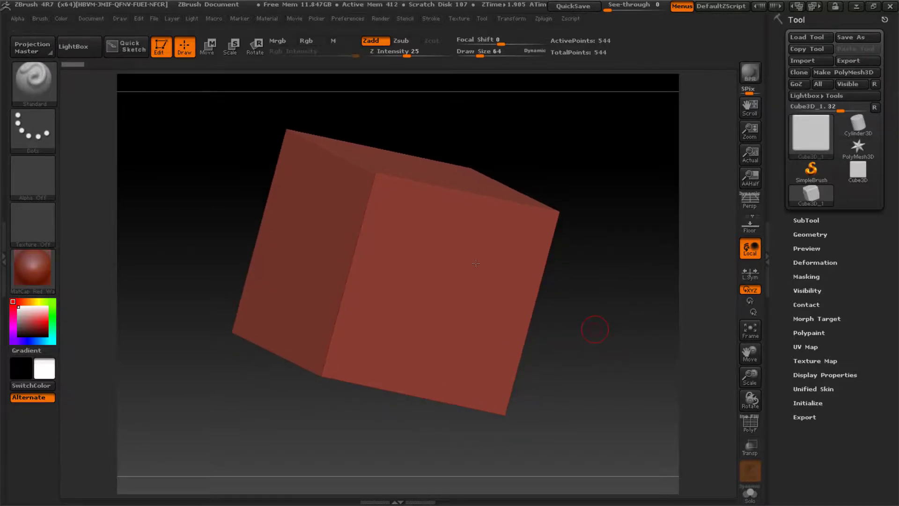
left_click_drag(597, 331, 562, 300)
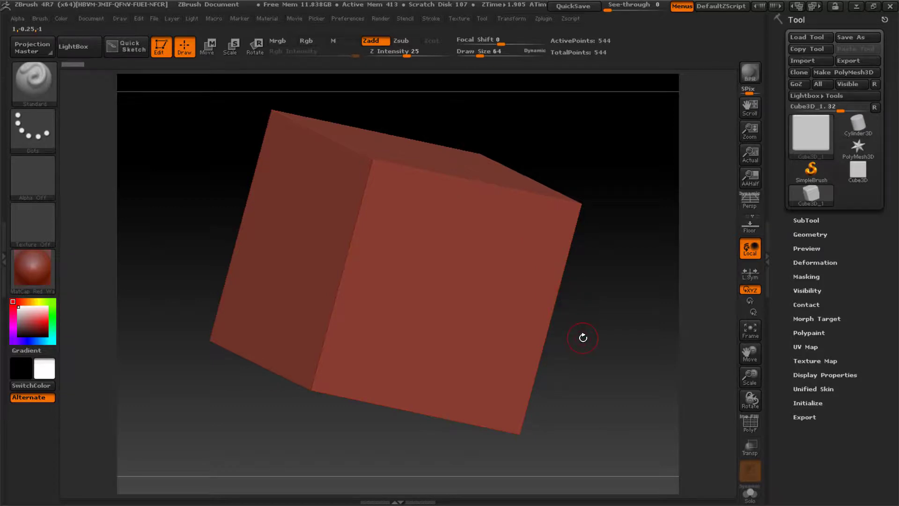
Step: Orbit around the cube and snap the view straight onto one of its faces
left_click_drag(587, 284, 558, 276)
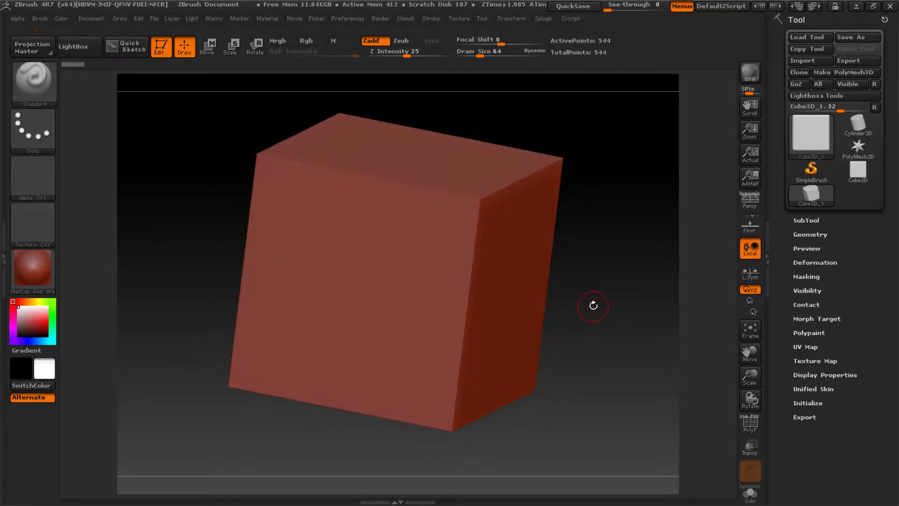
left_click_drag(596, 346, 590, 326)
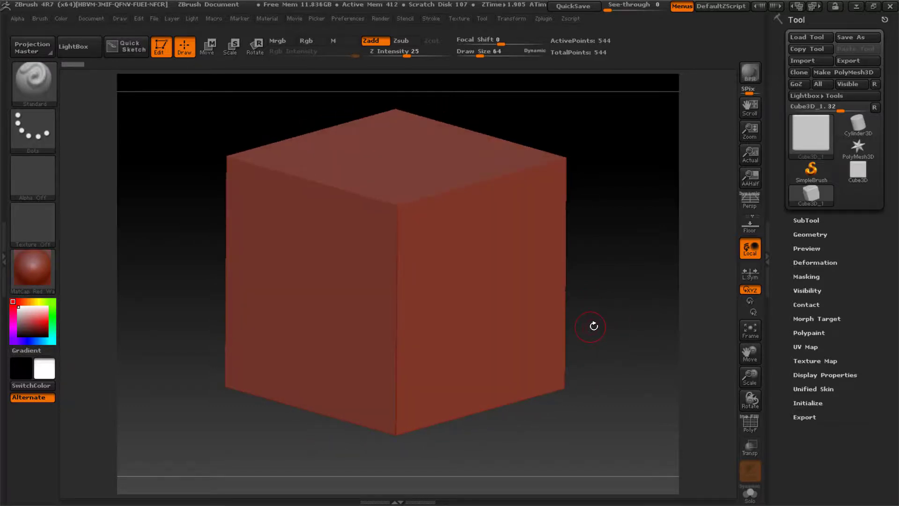
left_click_drag(603, 321, 593, 284)
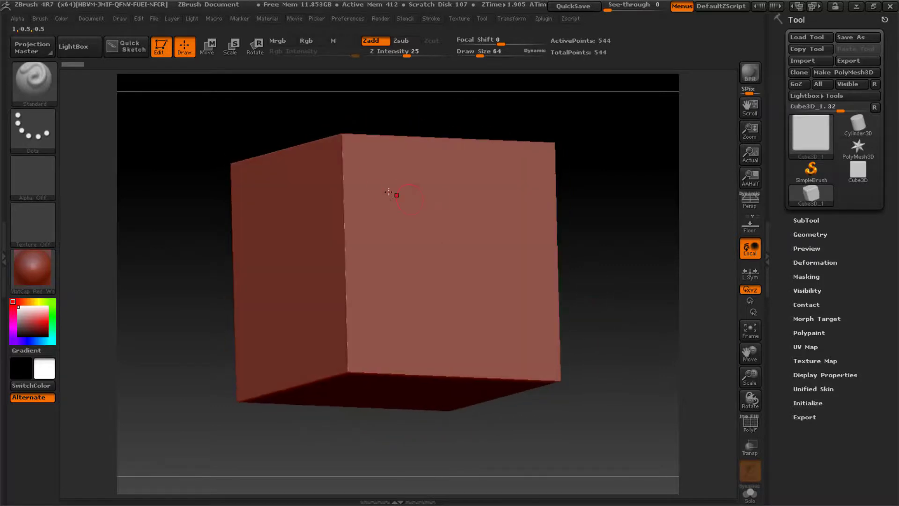
mouse_move(588, 224)
left_mouse_down()
mouse_move(580, 255)
mouse_move(566, 235)
mouse_move(620, 288)
mouse_move(606, 289)
mouse_move(581, 268)
mouse_move(553, 269)
left_mouse_up()
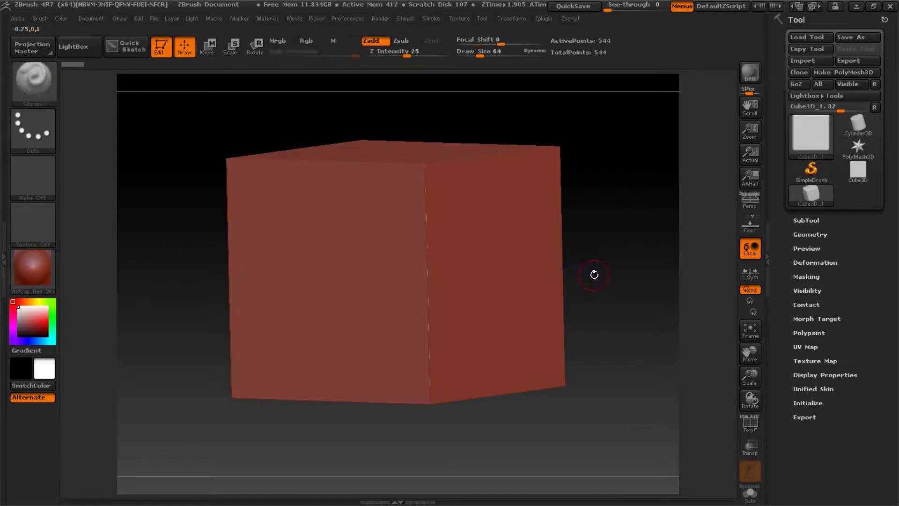
left_click_drag(191, 331, 222, 337)
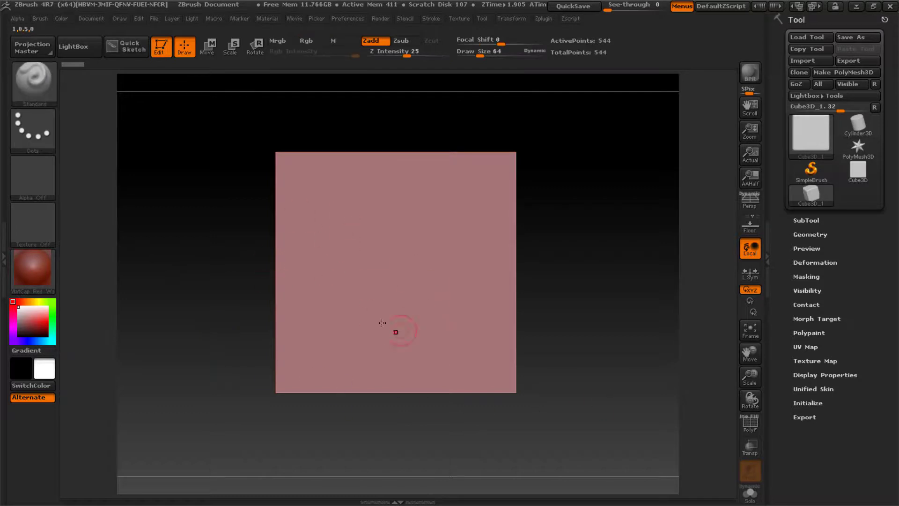
mouse_move(525, 307)
left_mouse_down()
mouse_move(552, 306)
mouse_move(525, 306)
left_mouse_up()
left_click_drag(597, 320, 570, 294)
left_click_drag(570, 294, 577, 243, "shift")
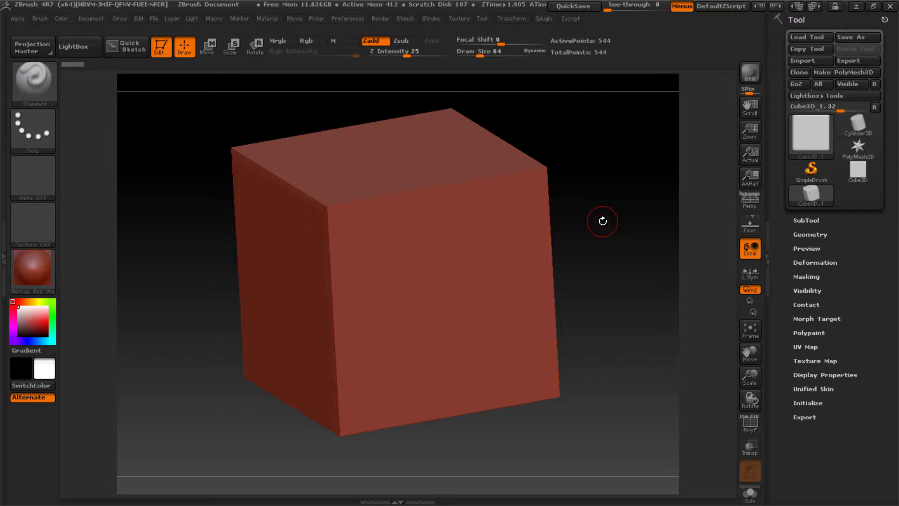
Step: Switch perspective distortion on and off repeatedly to compare how the cube looks, leaving it off
key("p")
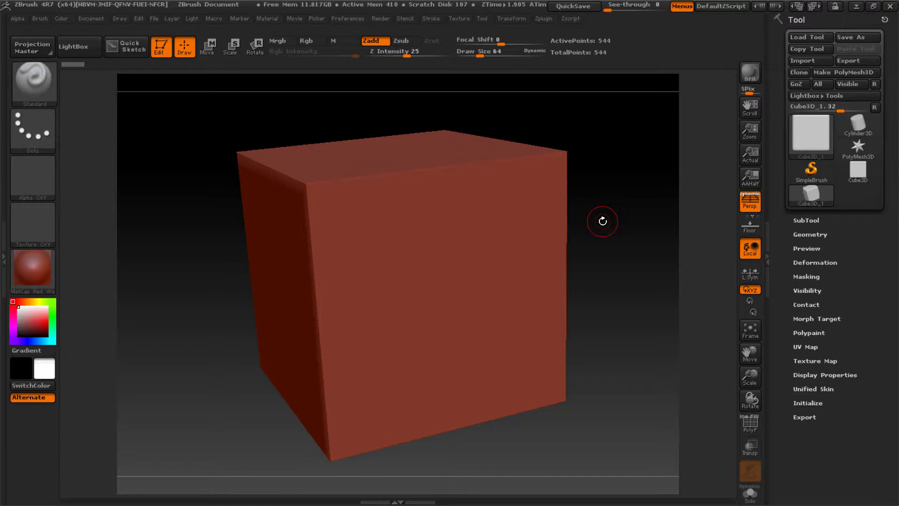
key("p")
key("p")
key("p")
key("p")
key("p")
key("p")
key("p")
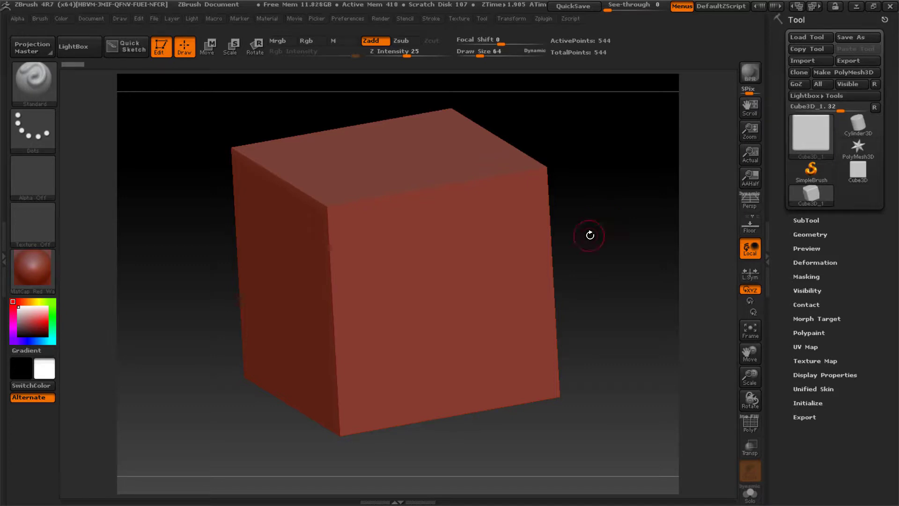
Step: Move the cube off-centre, frame it to fill the canvas again, and rotate the view to show another side
right_click_drag(588, 261, 576, 281, "alt")
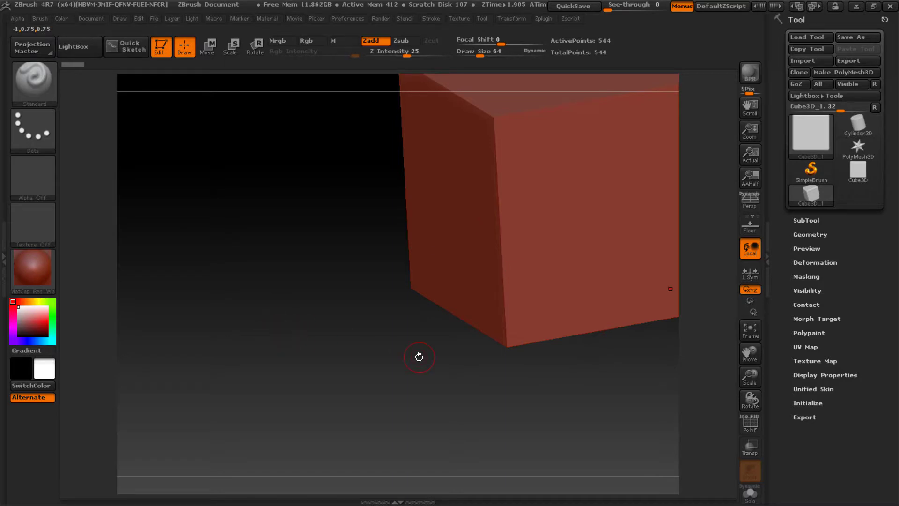
key("f")
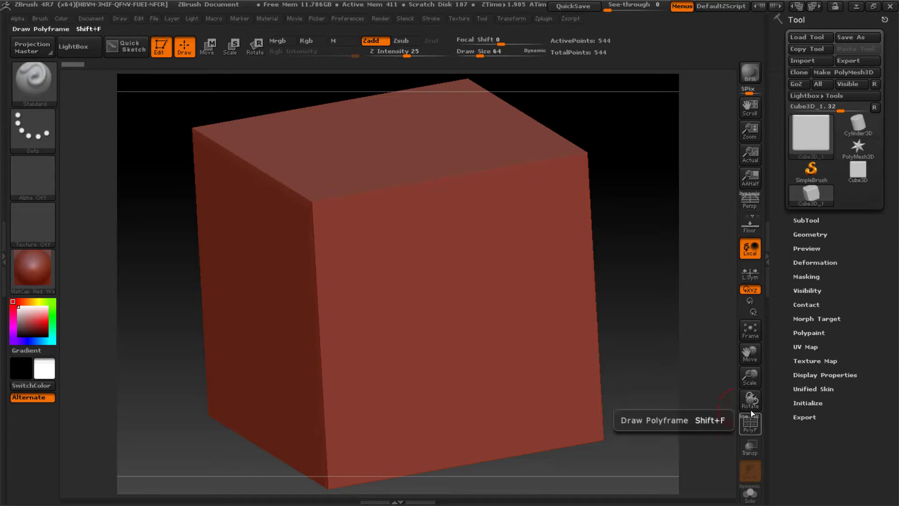
left_click_drag(750, 402, 755, 354)
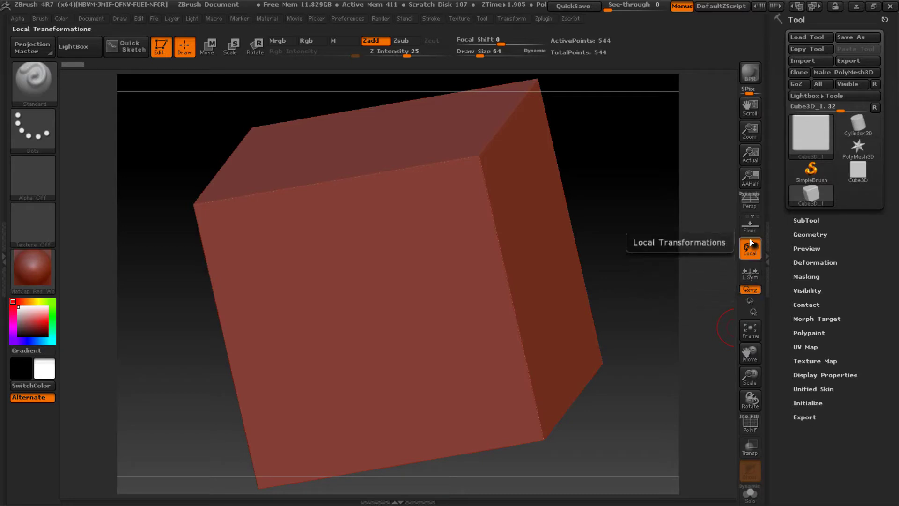
Step: Compare the rotated cube with and without perspective, leaving perspective off
left_click(749, 201)
left_click(750, 202)
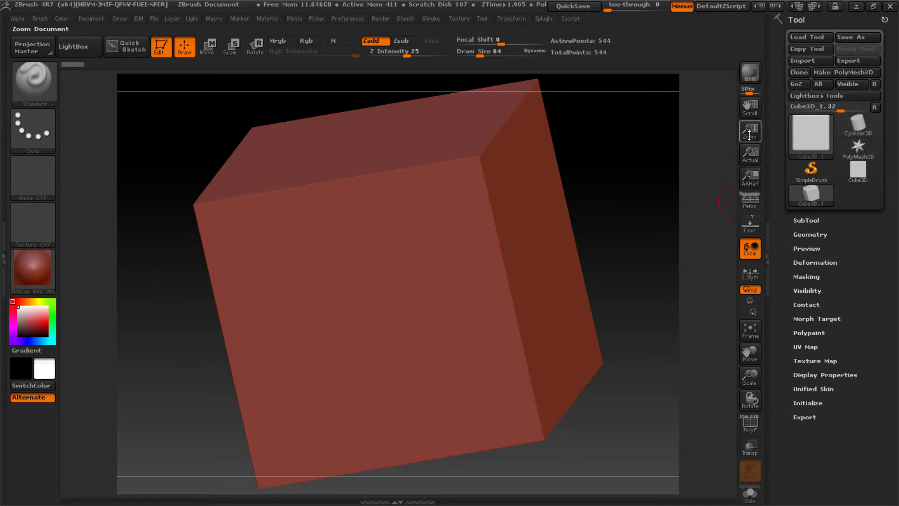
Step: Zoom the whole document rather than the model, and restore the canvas to actual size
left_click_drag(749, 131, 746, 125)
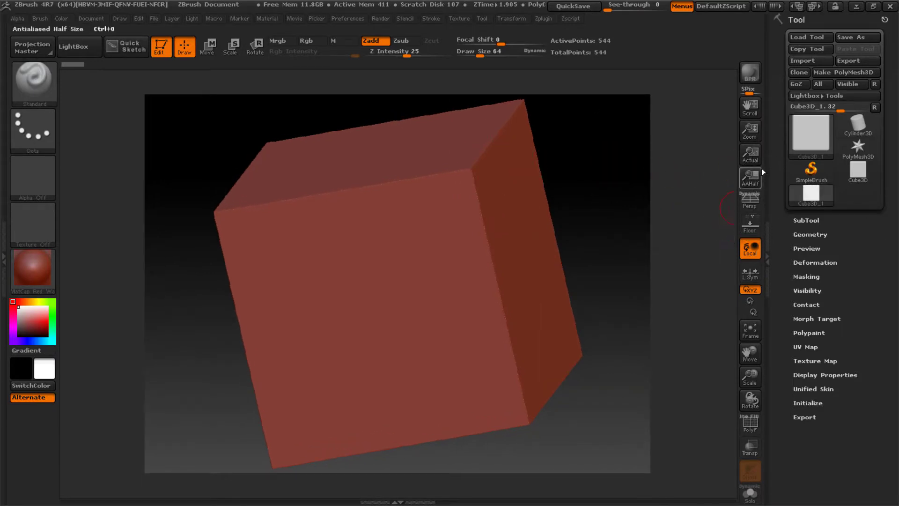
left_click_drag(753, 133, 752, 129)
left_click(748, 159)
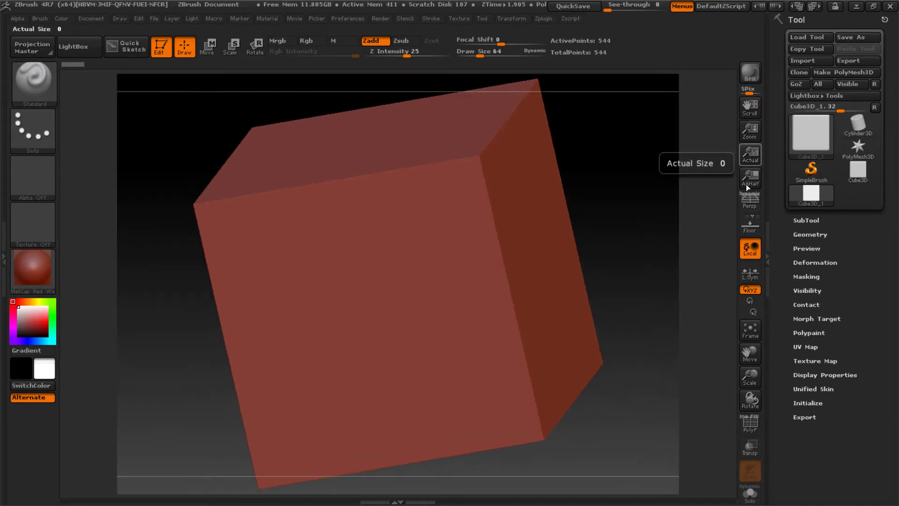
Step: View the document at antialiased half size and scroll the canvas, restoring it to actual size each time
key("ctrl+0")
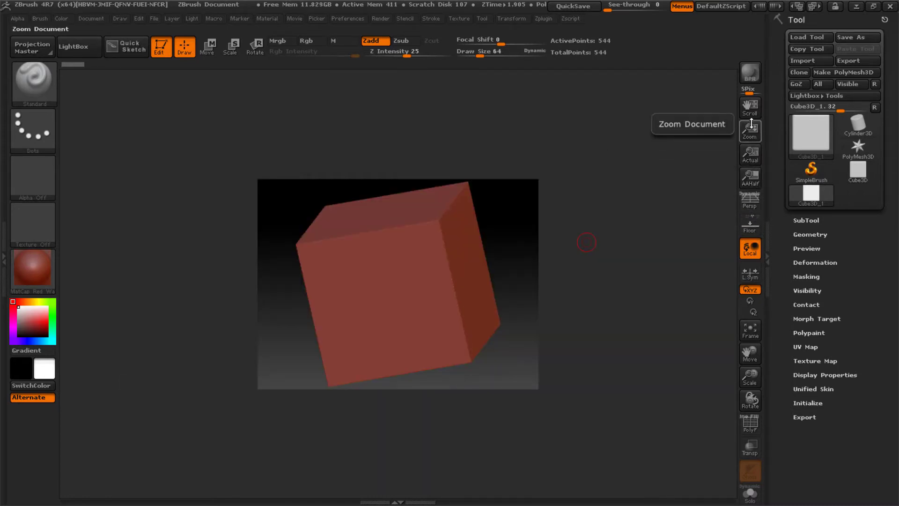
left_click(754, 149)
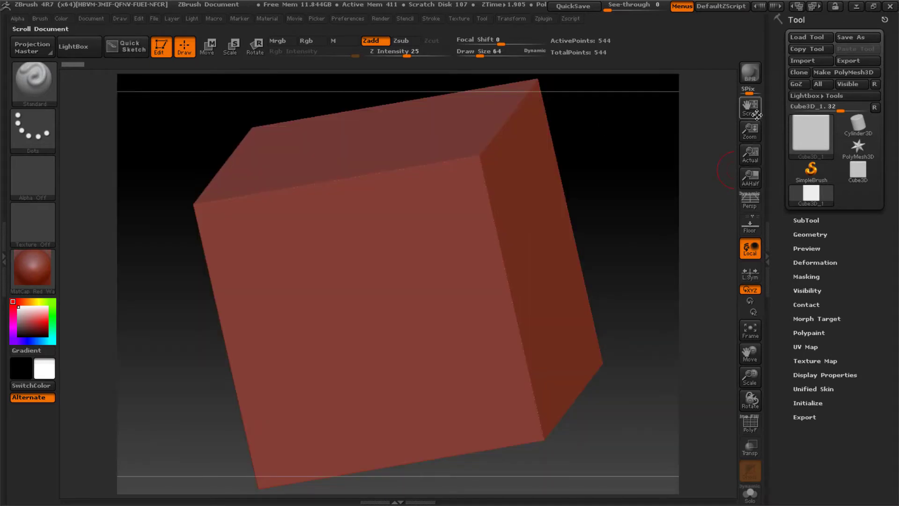
left_click_drag(750, 105, 750, 109)
left_click(754, 159)
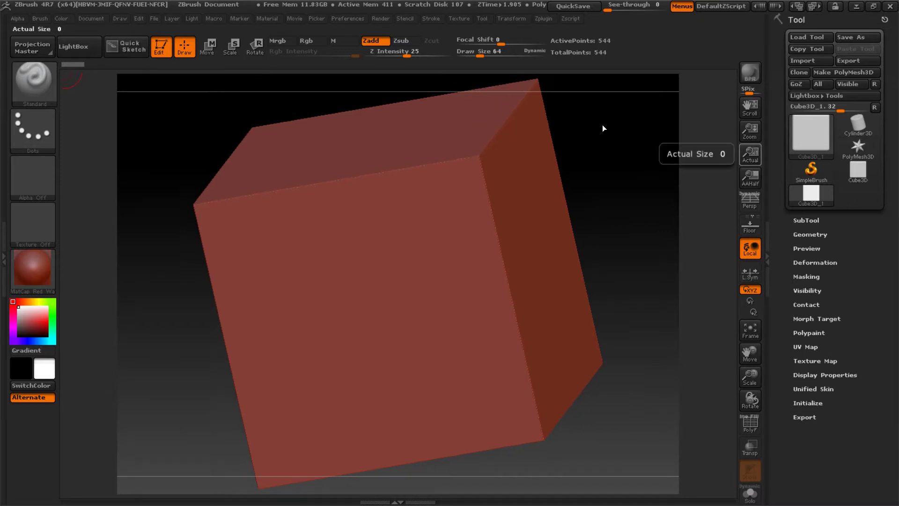